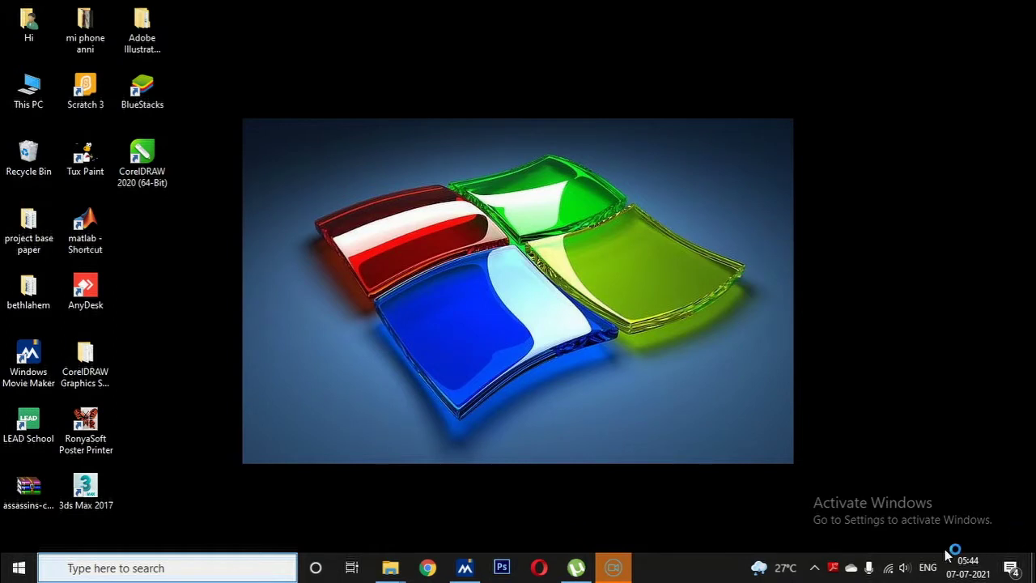
Step: Open the bethlahem folder from the desktop to view its files, and return to the desktop
double_click(103, 509)
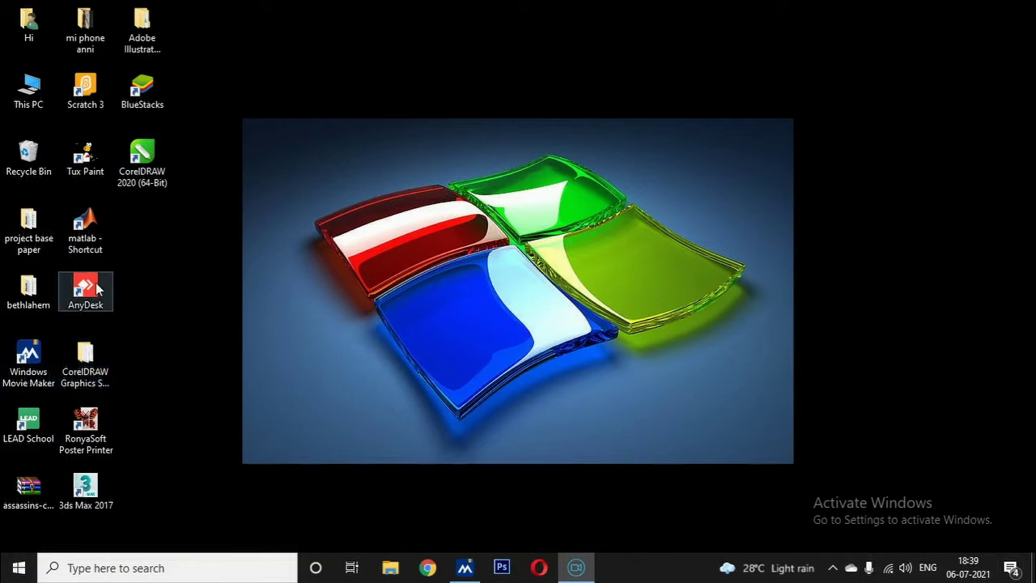
click(24, 297)
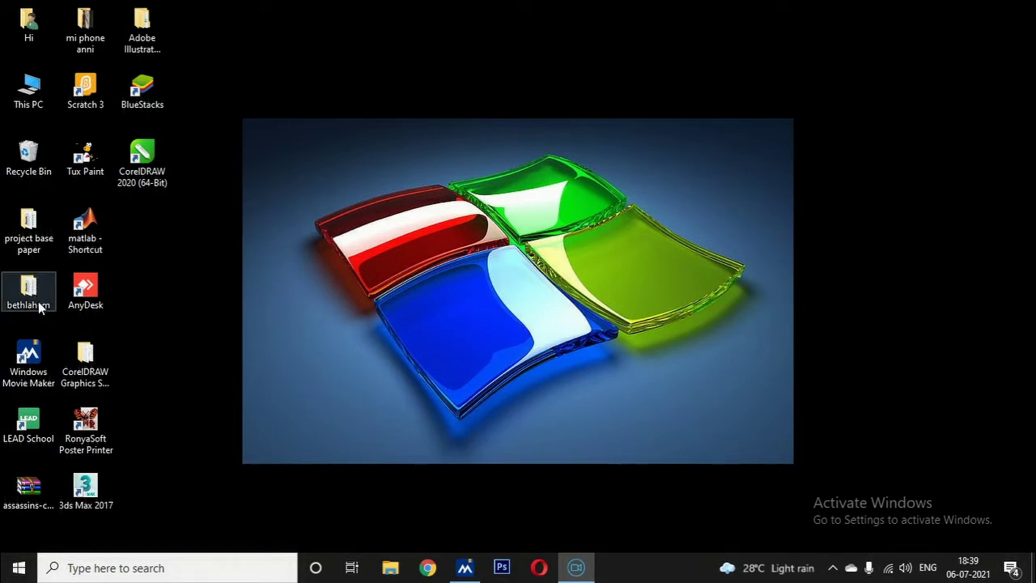
double_click(31, 299)
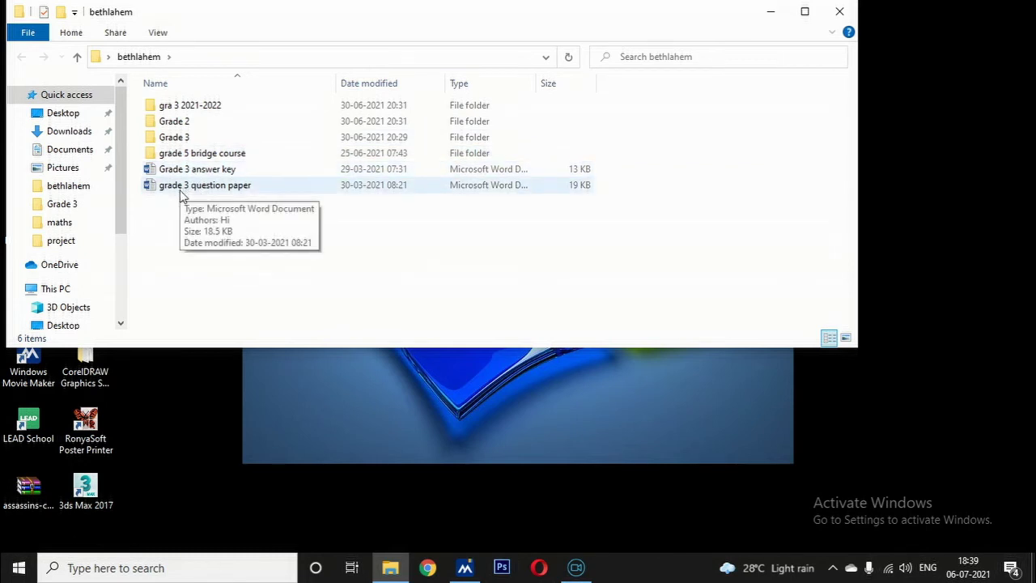
key(super+d)
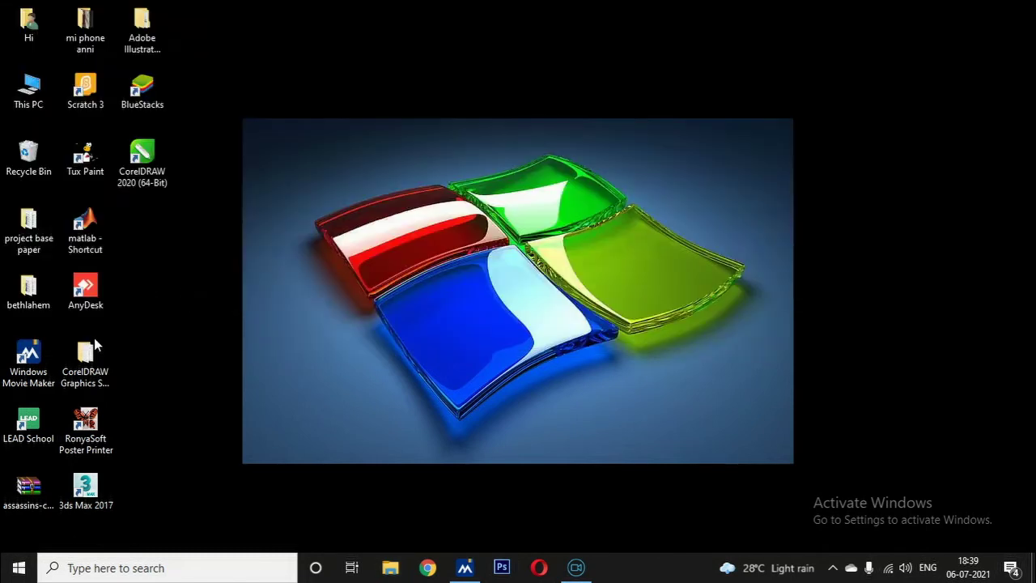
Step: Open the Grade 3 answer key document from the bethlahem folder, and close the document and the folder after viewing
double_click(29, 304)
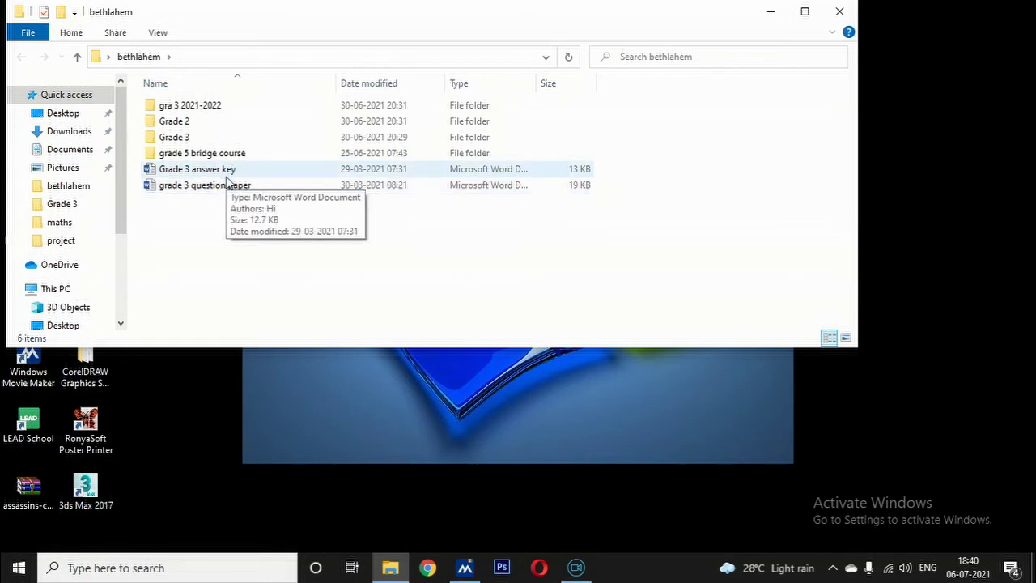
double_click(228, 174)
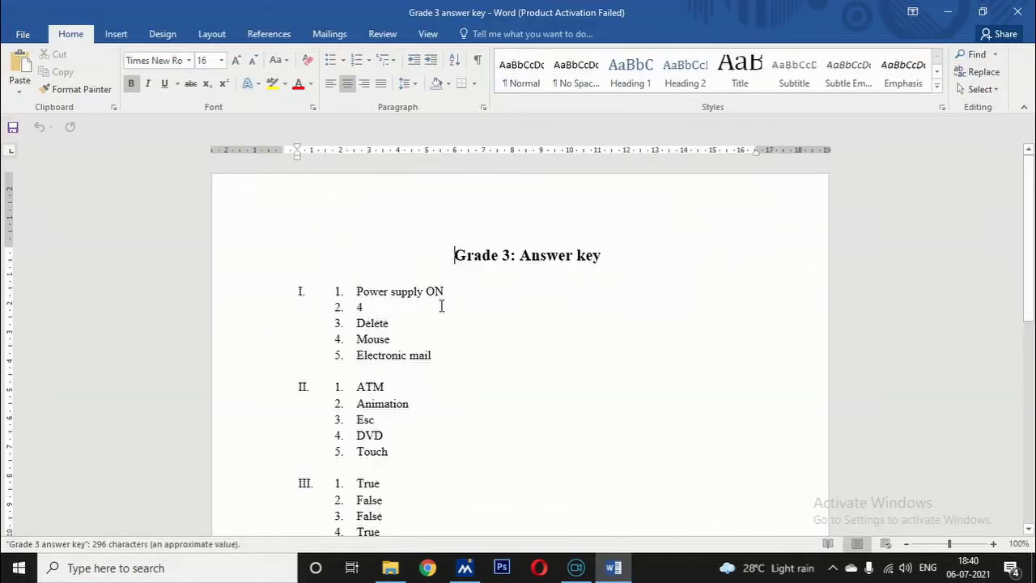
click(669, 433)
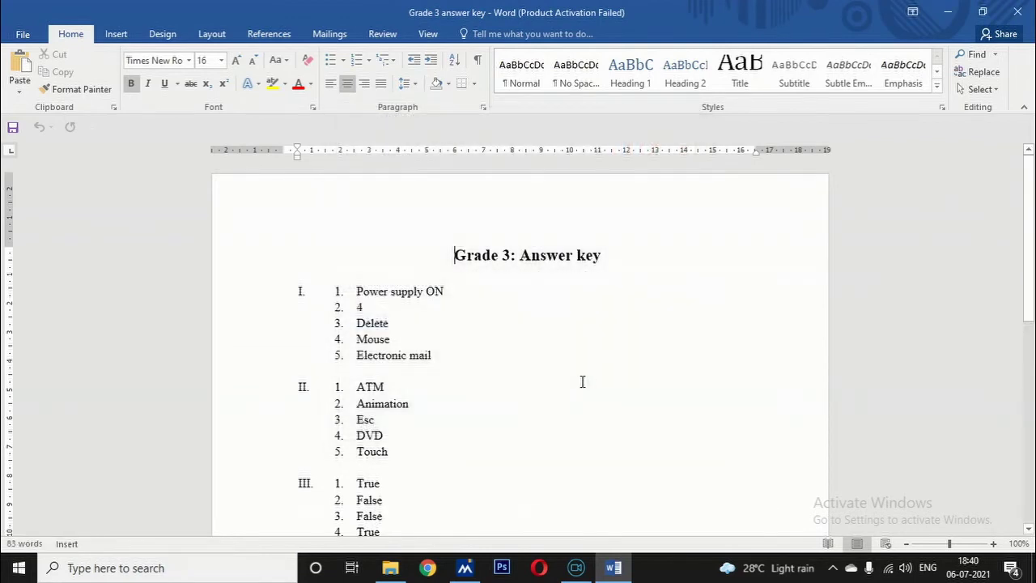
mouse_move(453, 570)
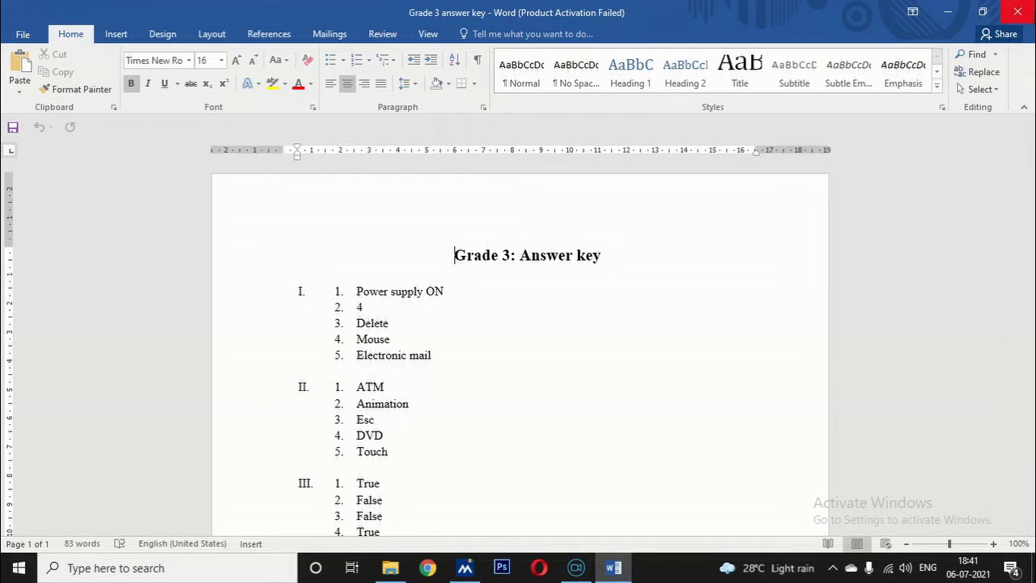
click(1018, 12)
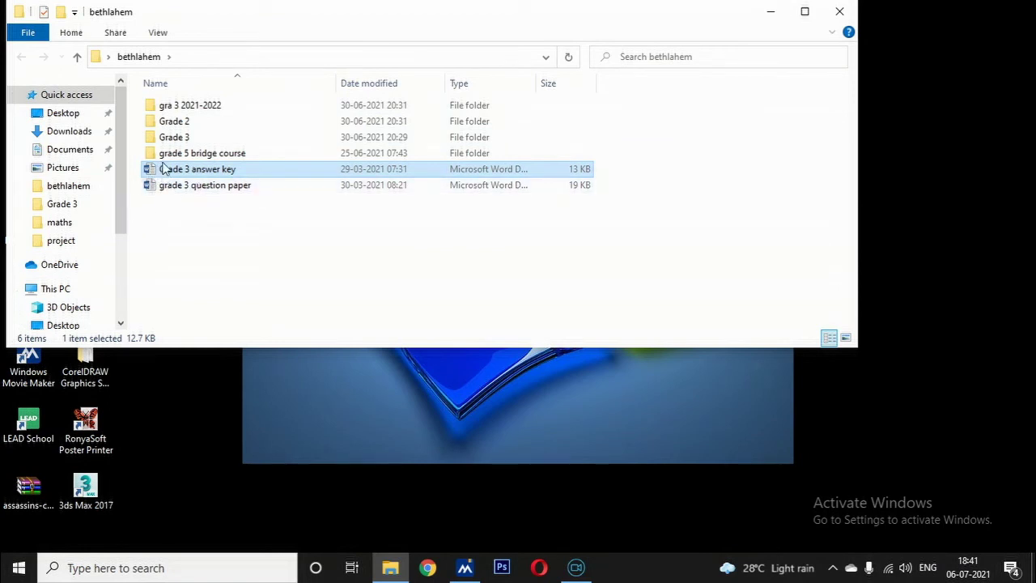
click(842, 14)
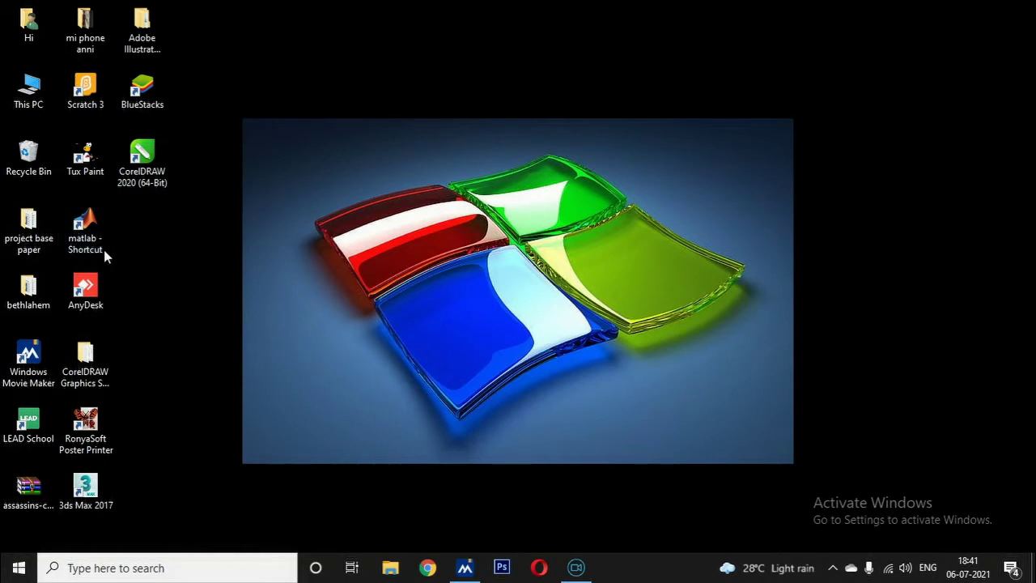
Step: Check the bethlahem folder's details on the desktop, and open it to examine its subfolders before closing it
mouse_move(31, 285)
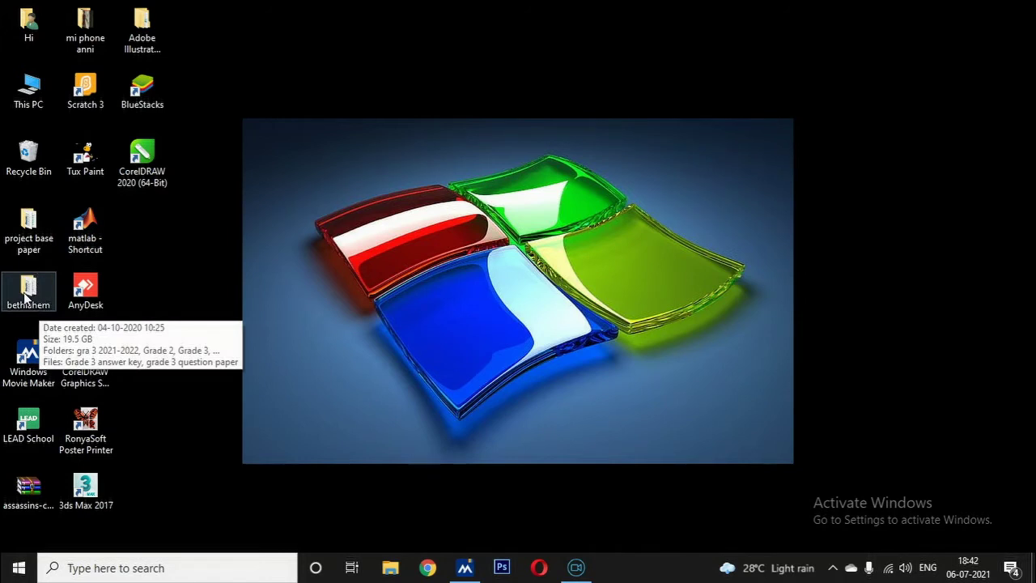
click(37, 303)
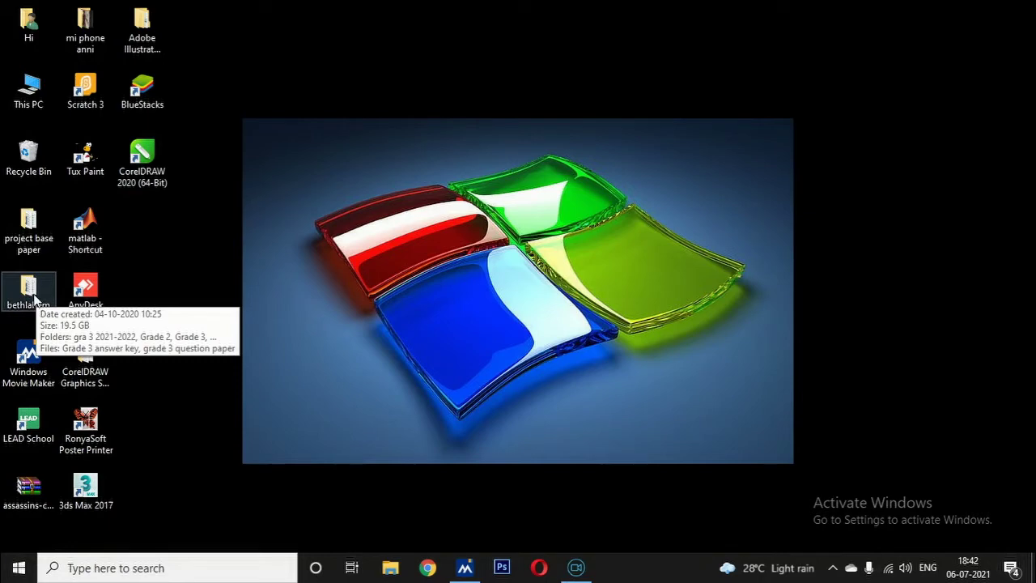
double_click(29, 295)
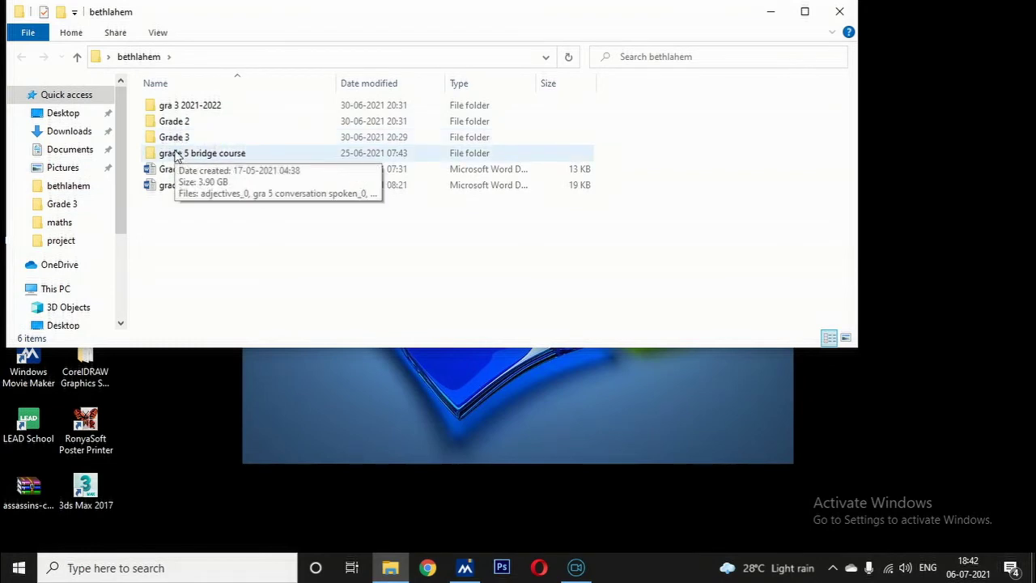
click(850, 14)
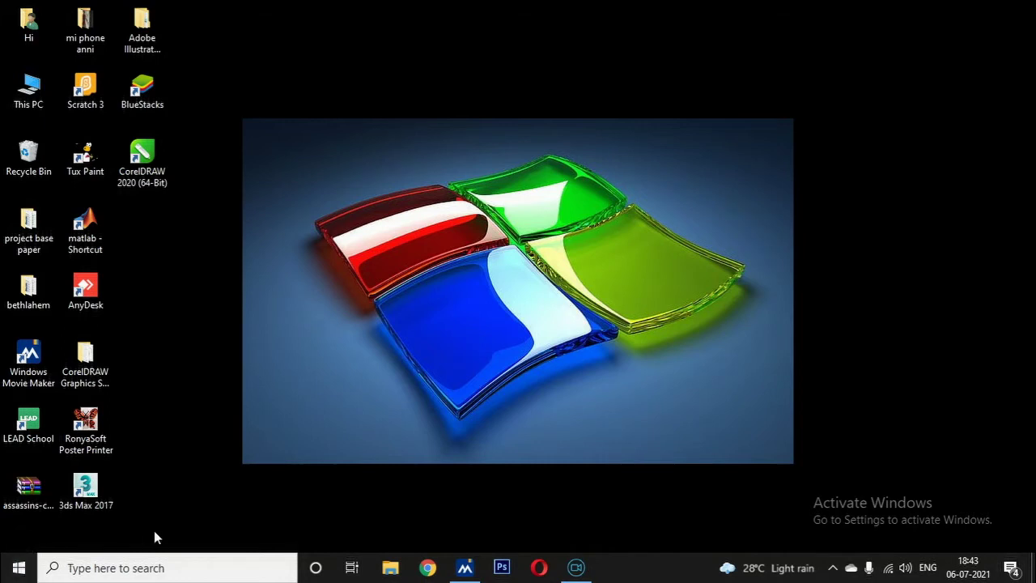
Step: Examine the Start menu's alphabetical list of installed programs from beginning to end, and close the menu
click(18, 574)
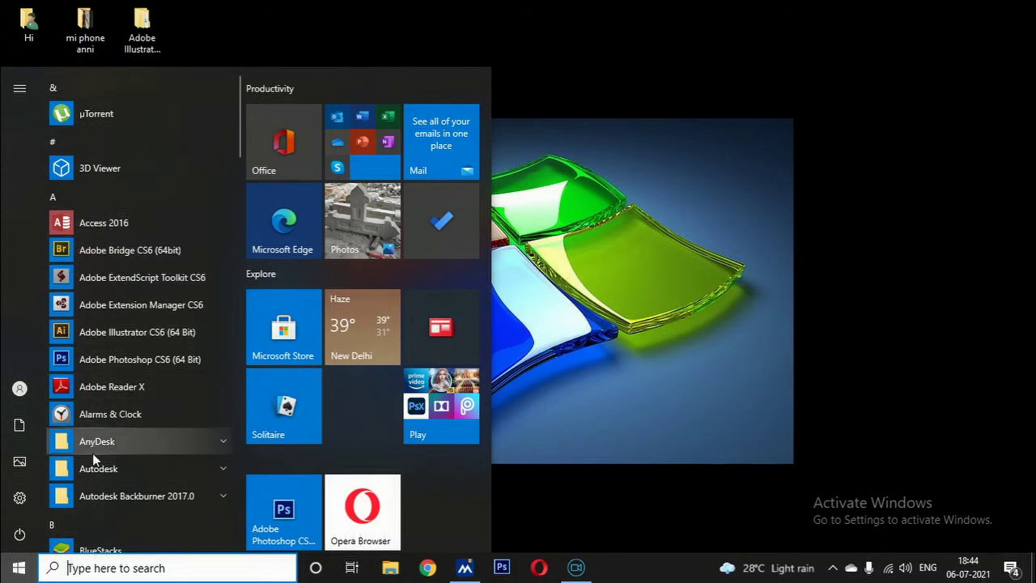
scroll(98, 451, down, 1)
scroll(98, 452, down, 2)
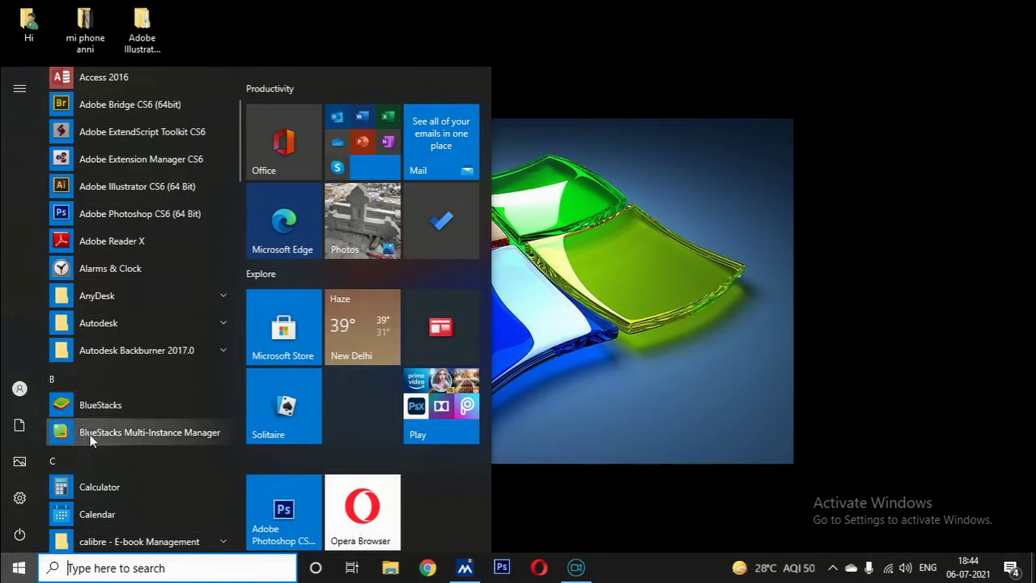
scroll(90, 439, down, 3)
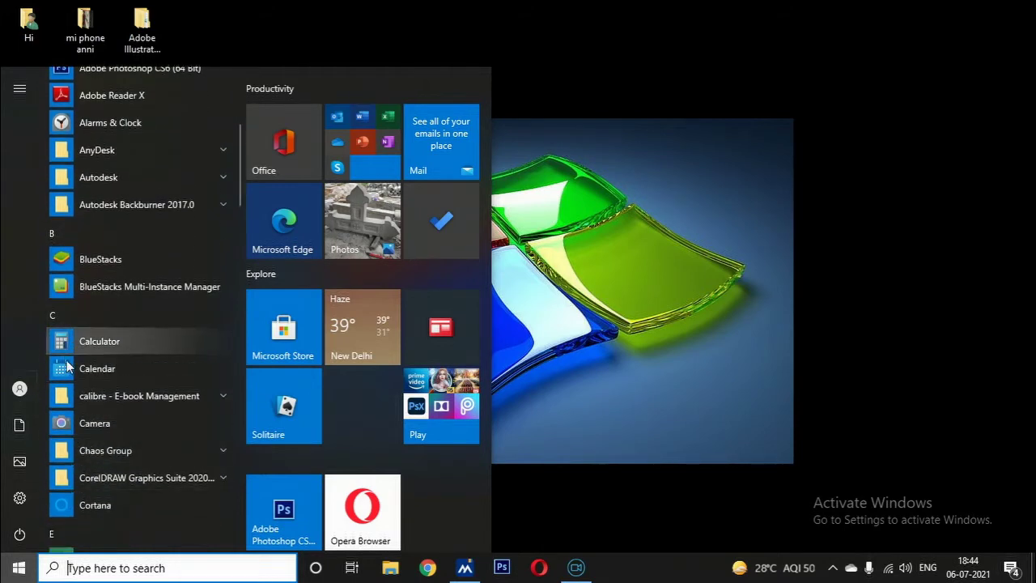
scroll(98, 474, down, 20)
scroll(100, 467, down, 9)
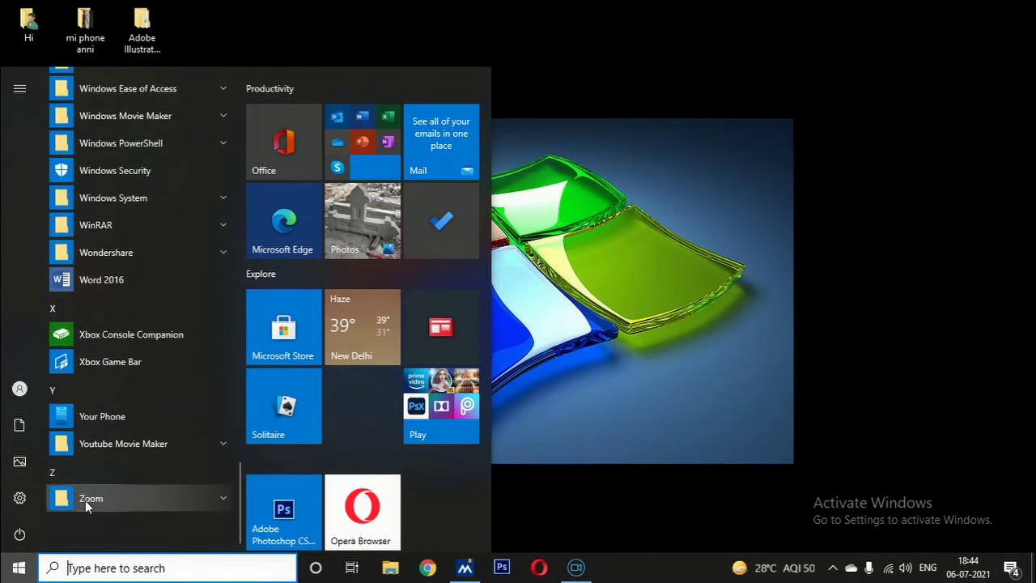
scroll(85, 500, up, 9)
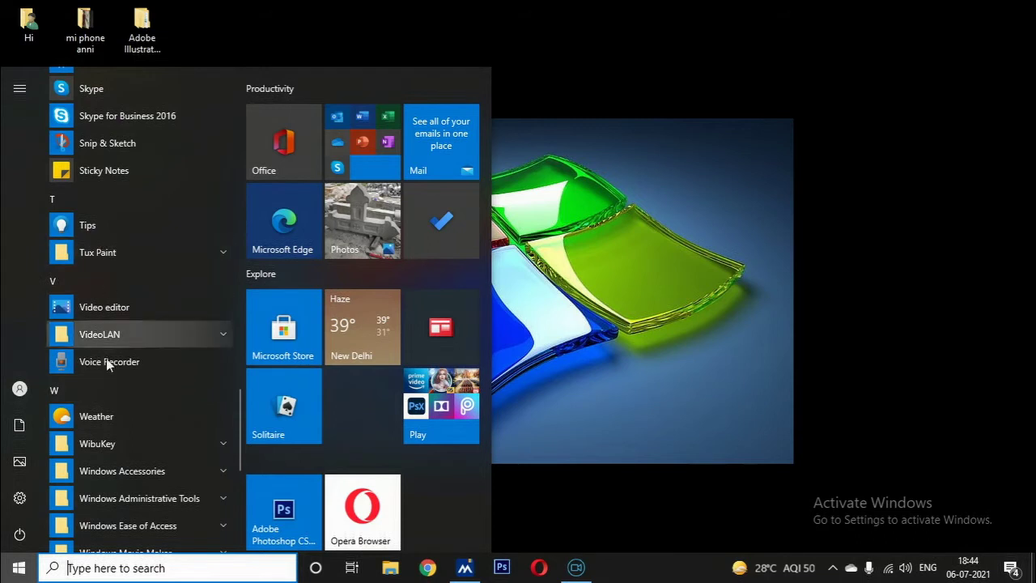
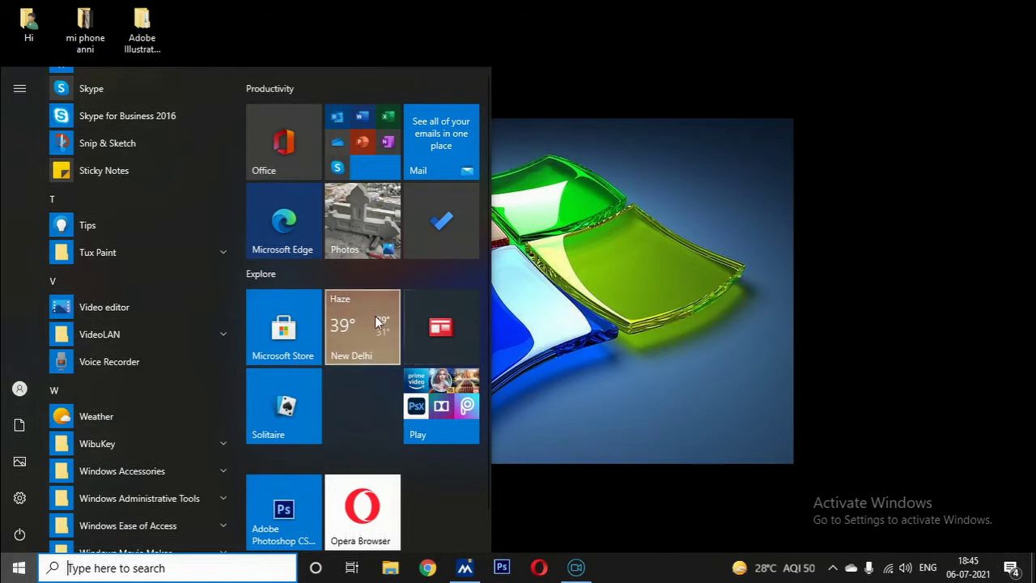
scroll(110, 253, up, 15)
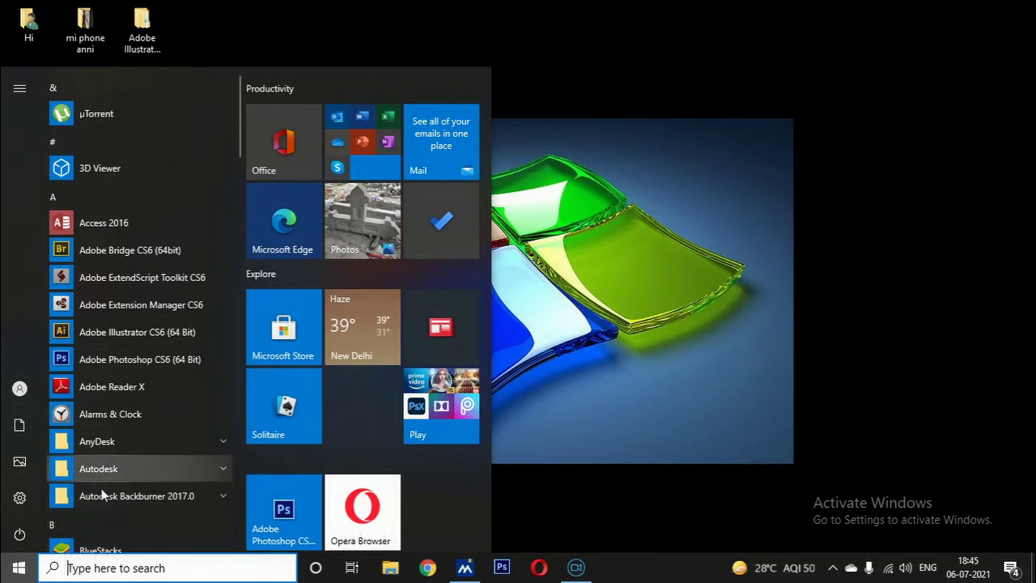
mouse_move(18, 500)
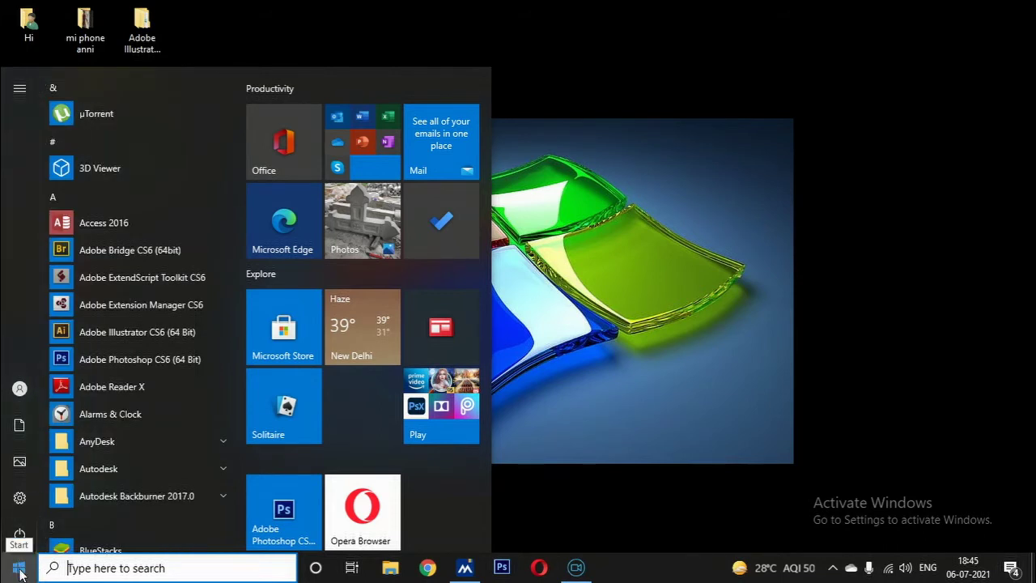
mouse_move(16, 547)
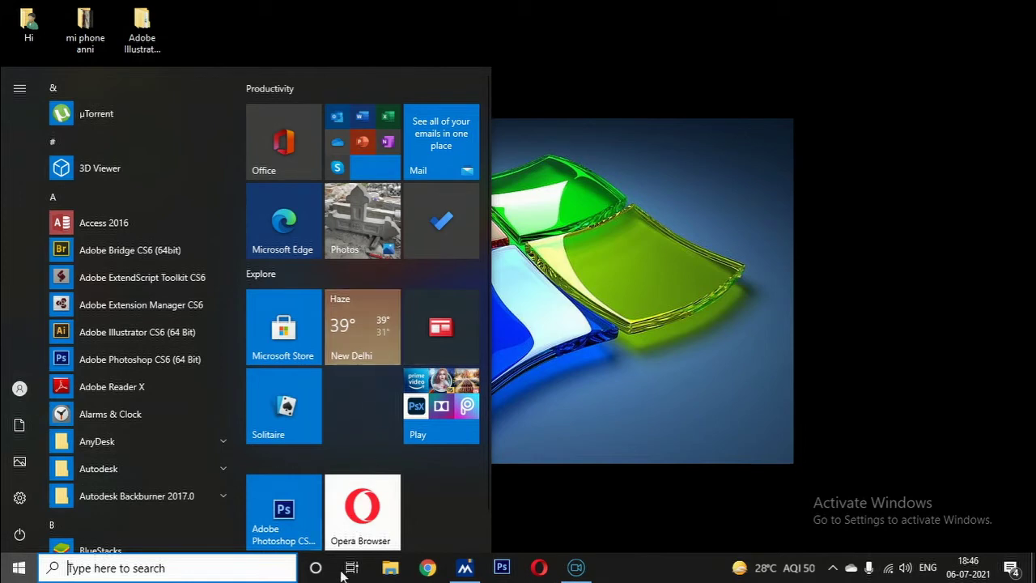
click(583, 489)
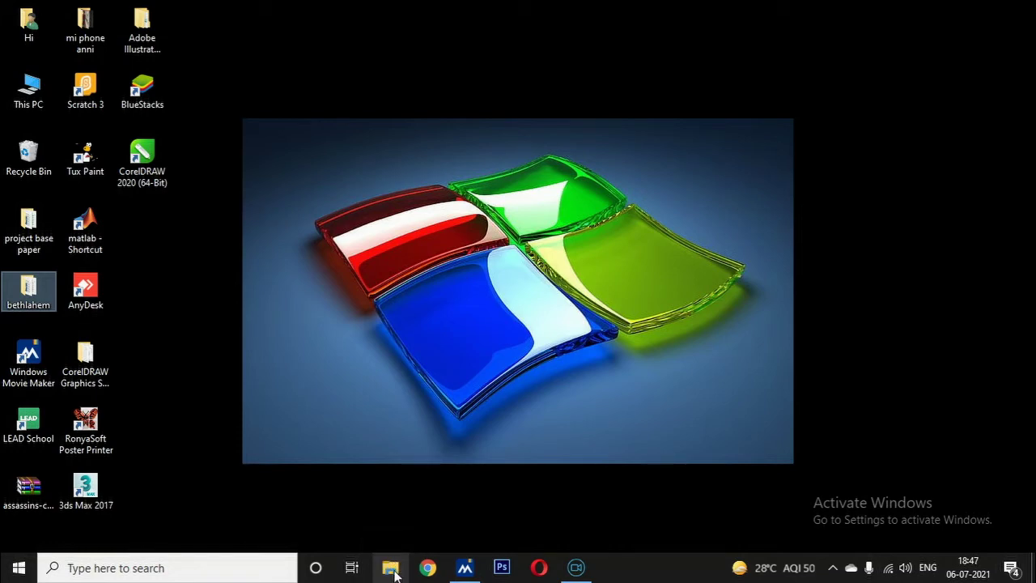
Step: Open File Explorer from the taskbar to view the frequent folders and recent files, and close it
click(394, 572)
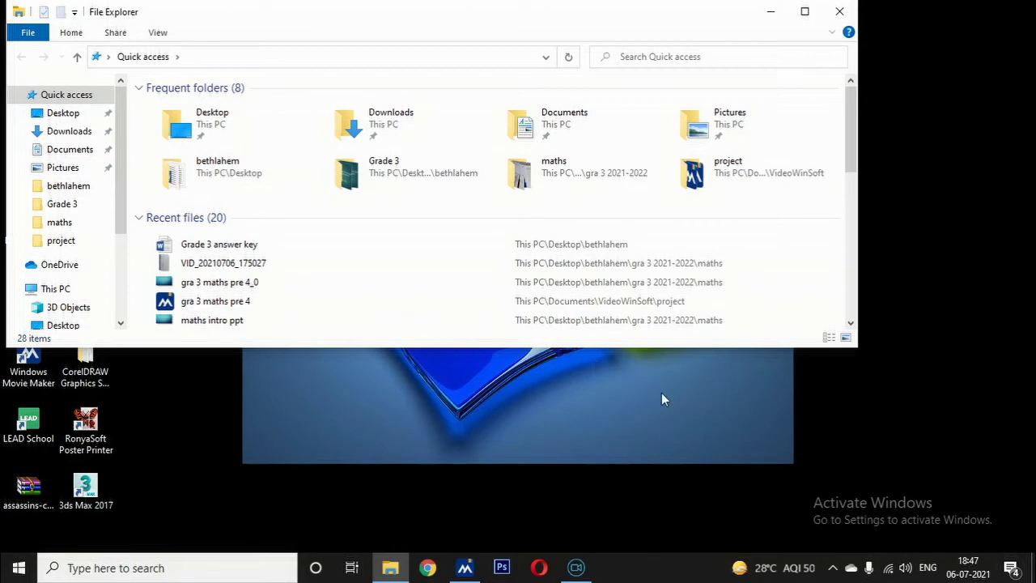
click(698, 417)
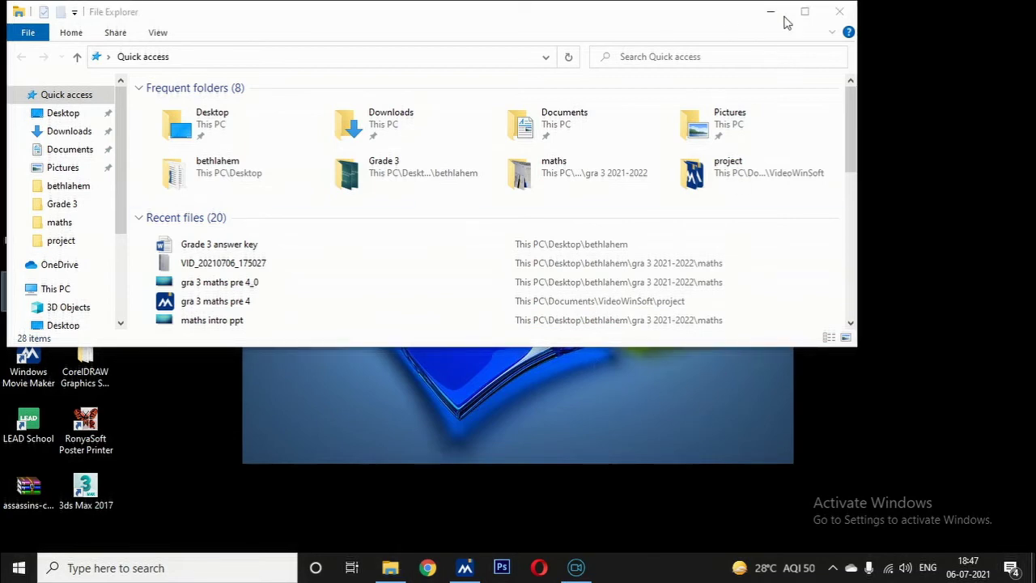
click(841, 13)
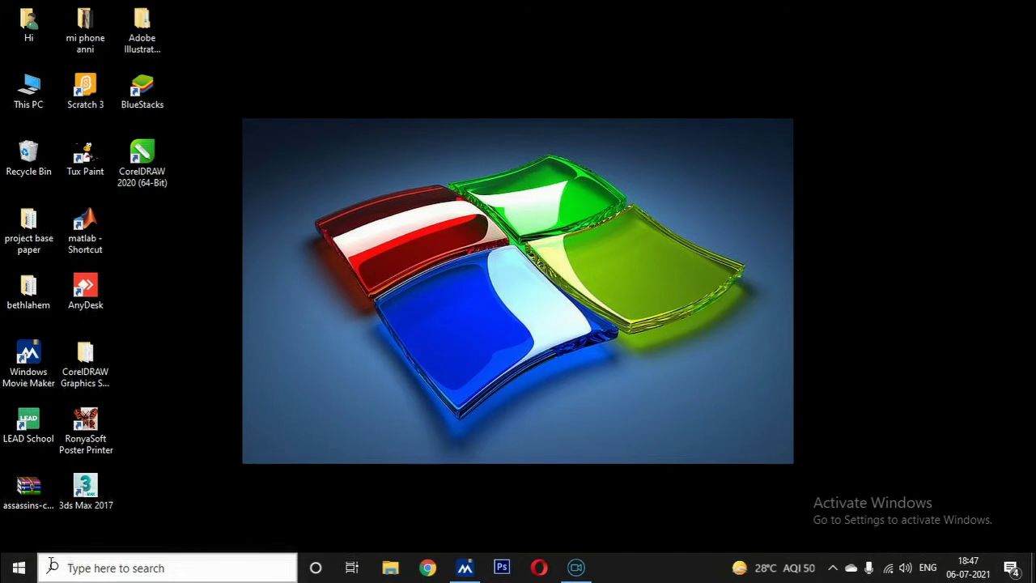
Step: Find Word 2016 with a Windows search for "word", launch it, and close it from its start screen
click(78, 569)
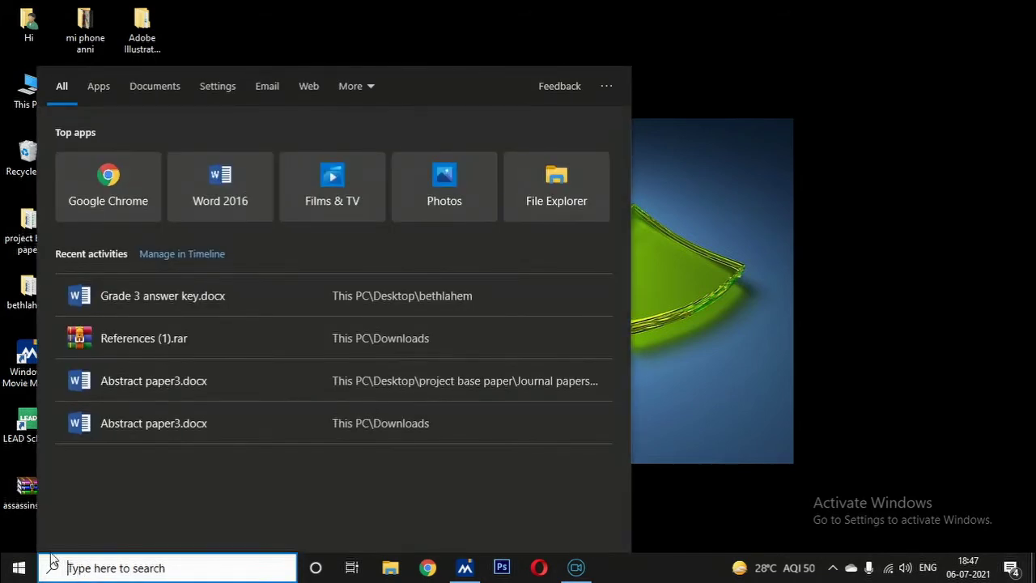
text(w)
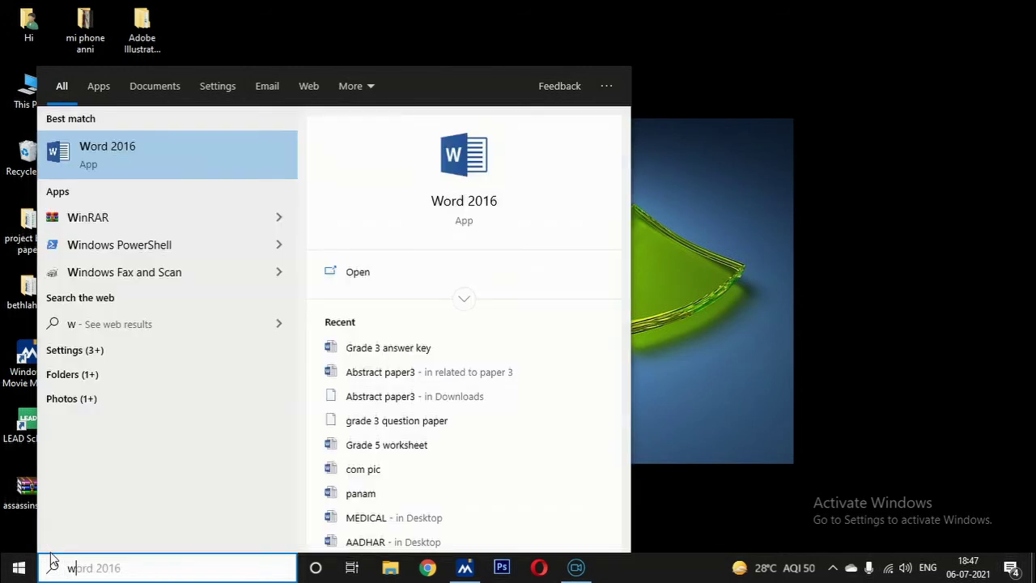
text(ord)
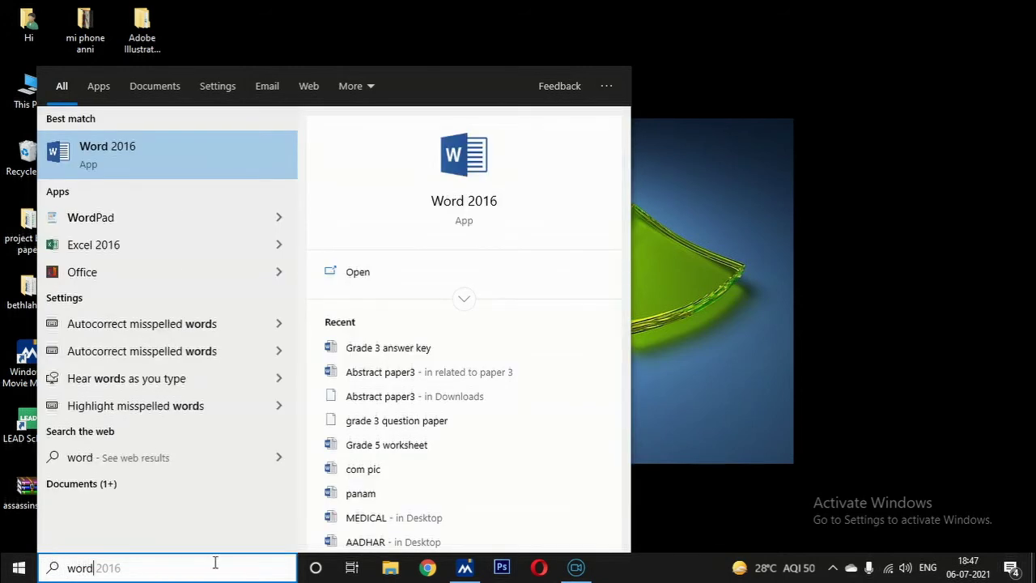
click(143, 159)
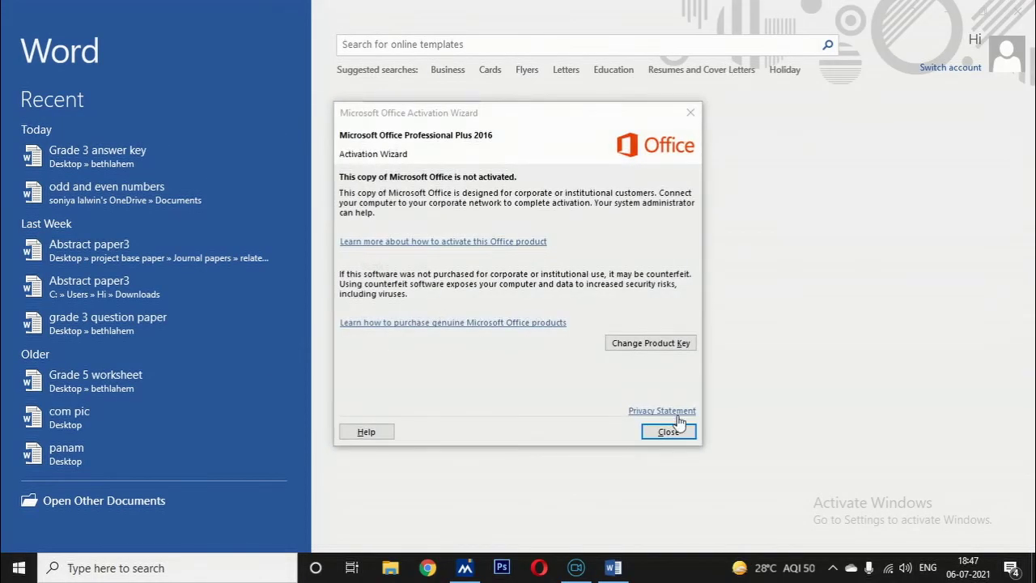
click(668, 429)
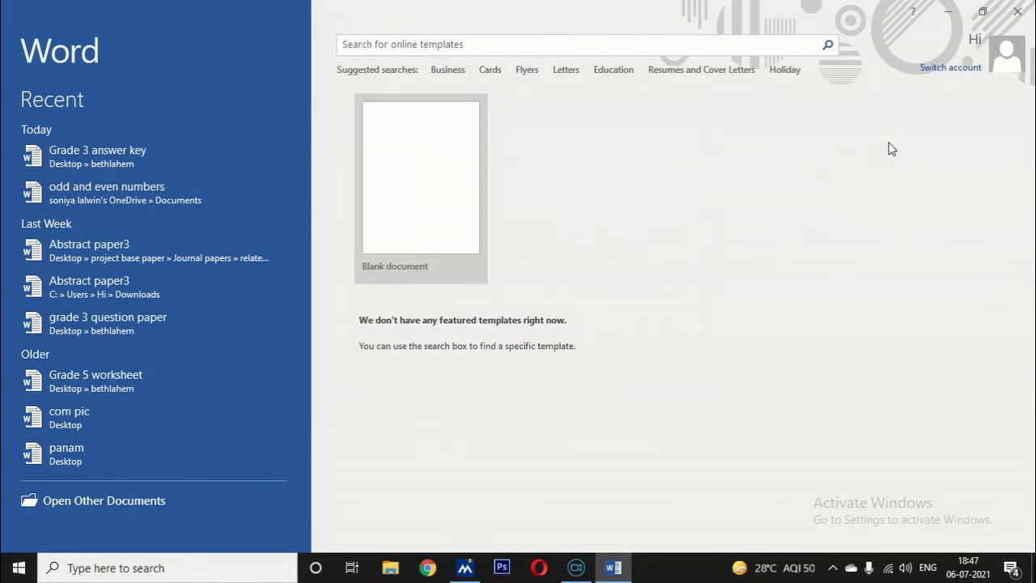
click(1018, 11)
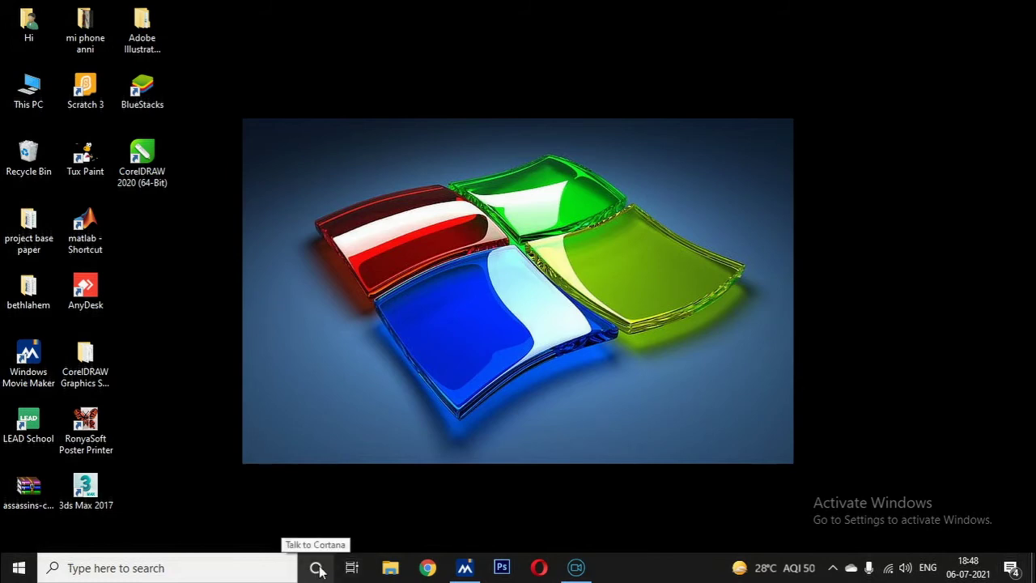
Step: Open Cortana and greet it by voice with "Hey Cortana."
click(317, 568)
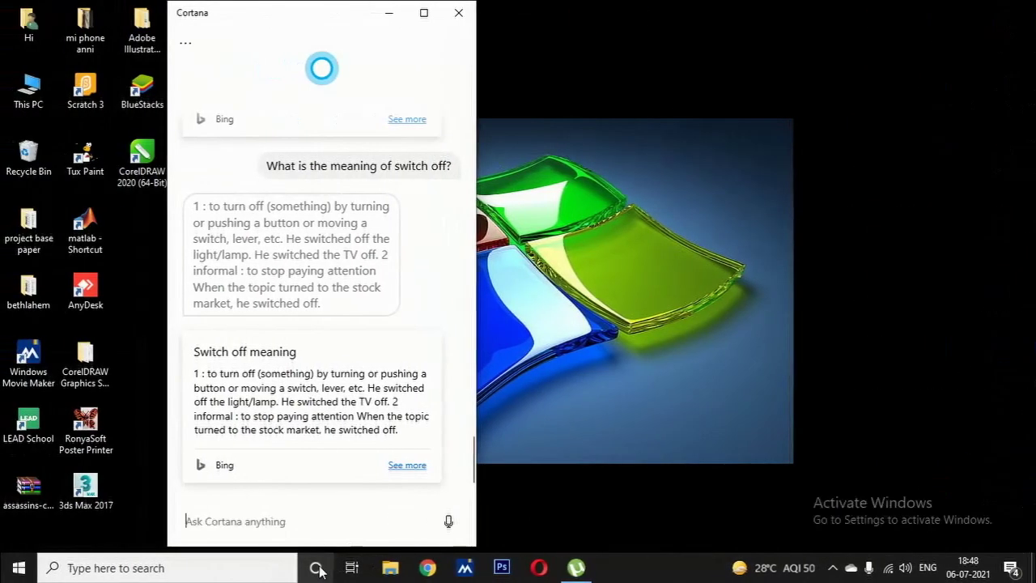
click(447, 520)
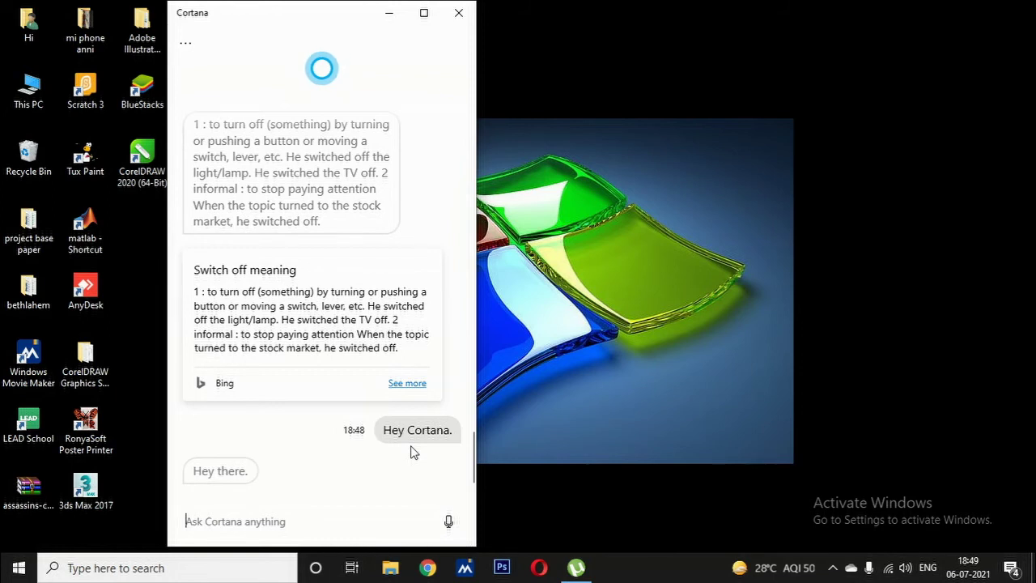
Step: Ask Cortana by voice "What is 5 + 10?" and the meaning of "switch off", and close the Cortana window
click(450, 524)
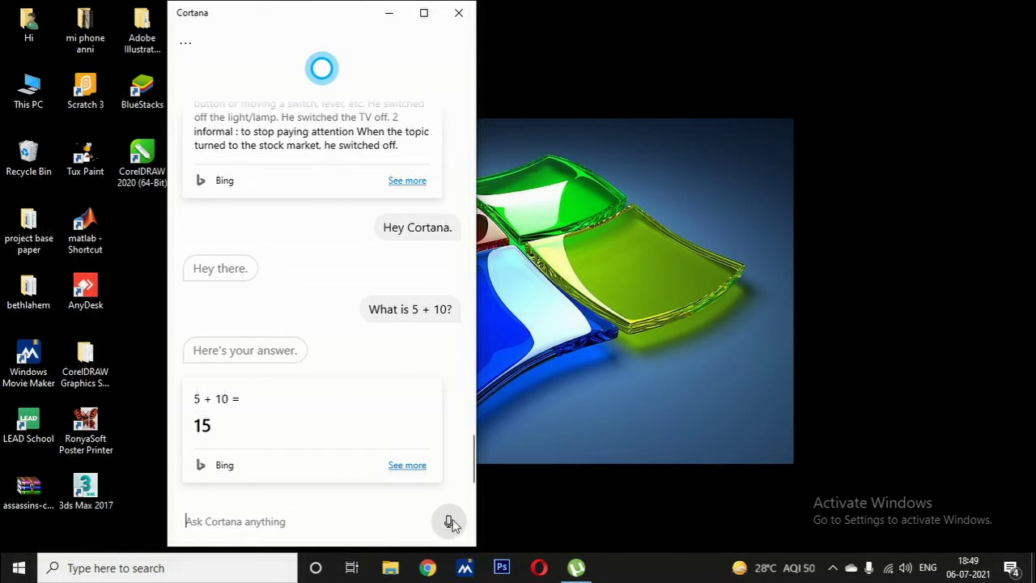
click(450, 523)
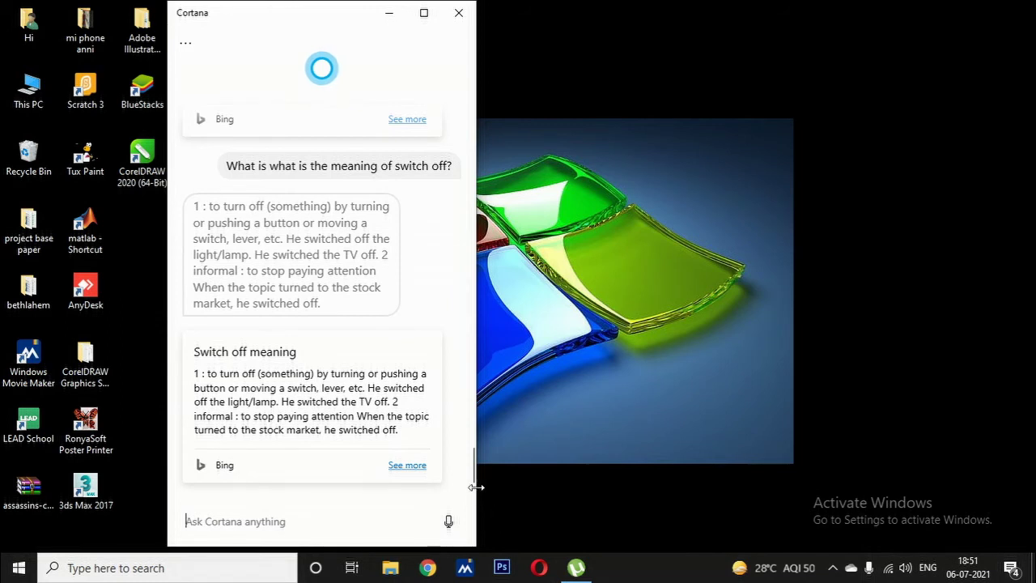
click(500, 506)
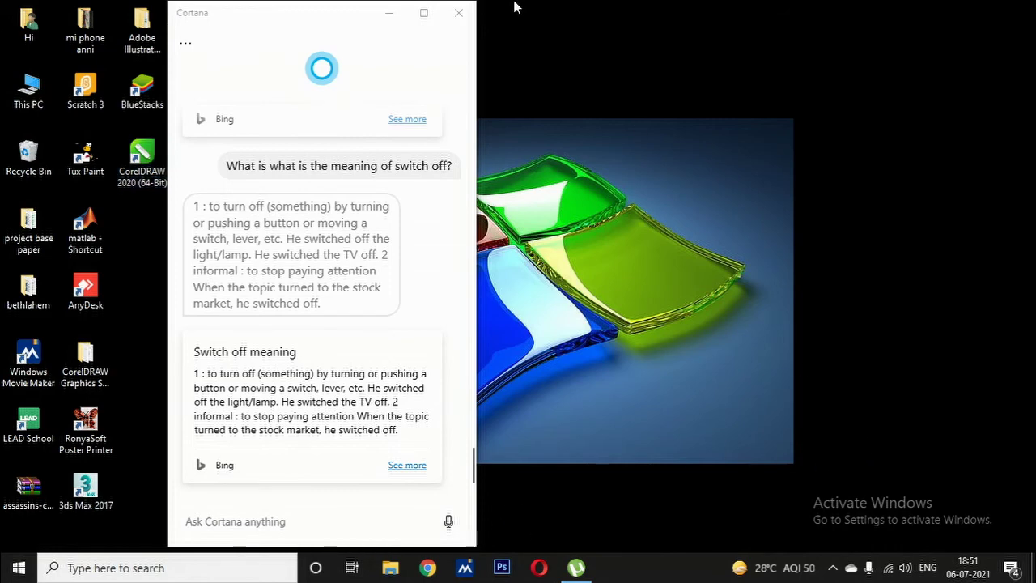
click(464, 14)
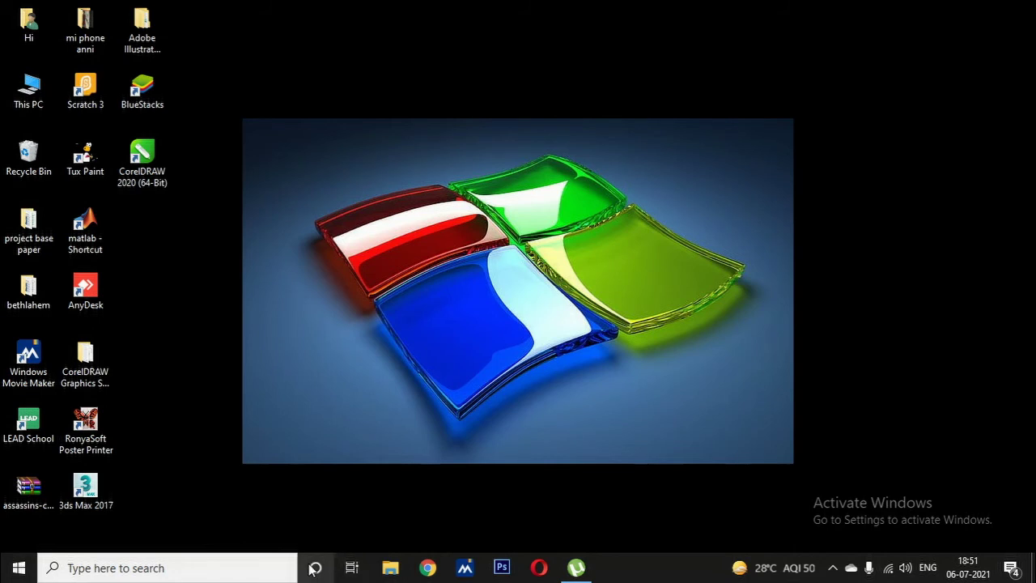
Step: Open Task View, remove Desktop 1, close the µTorrent window, and return to the desktop
click(354, 571)
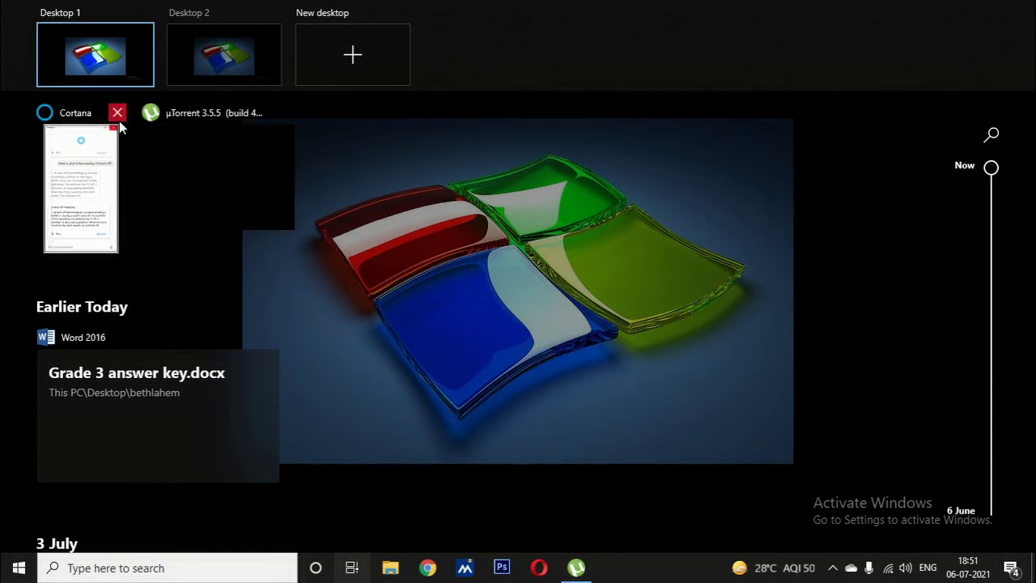
click(117, 113)
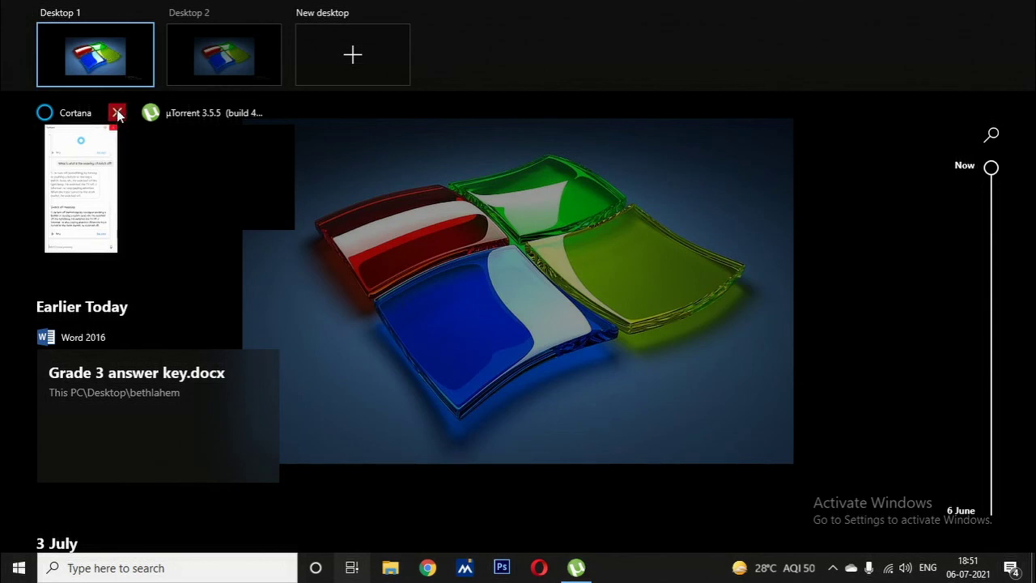
mouse_move(142, 18)
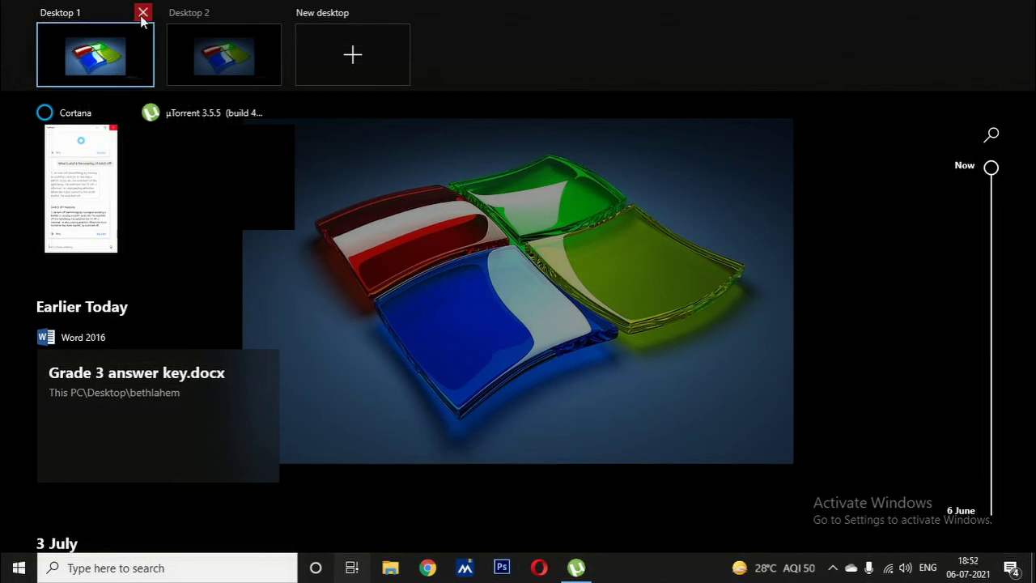
click(143, 15)
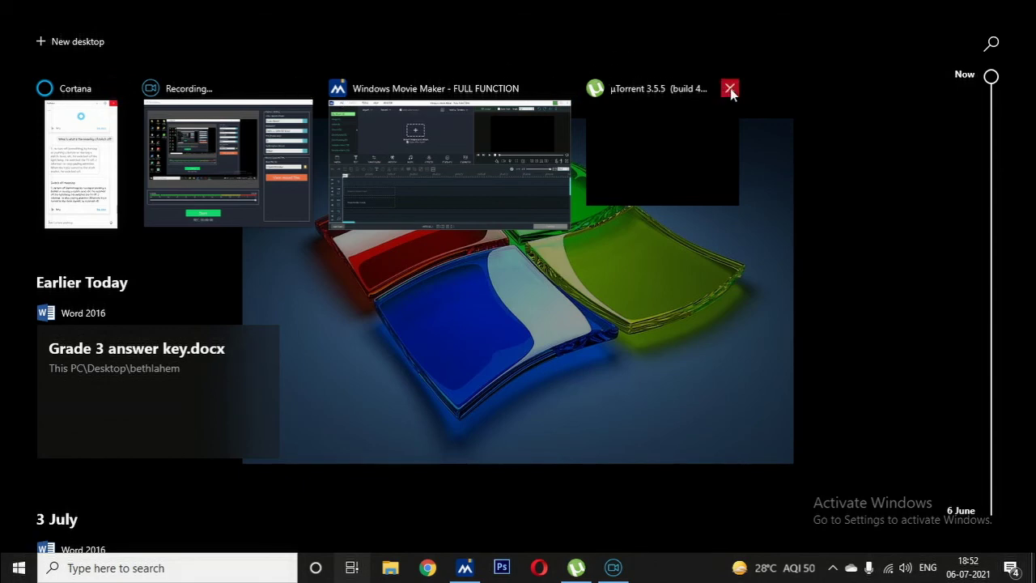
click(730, 88)
click(718, 107)
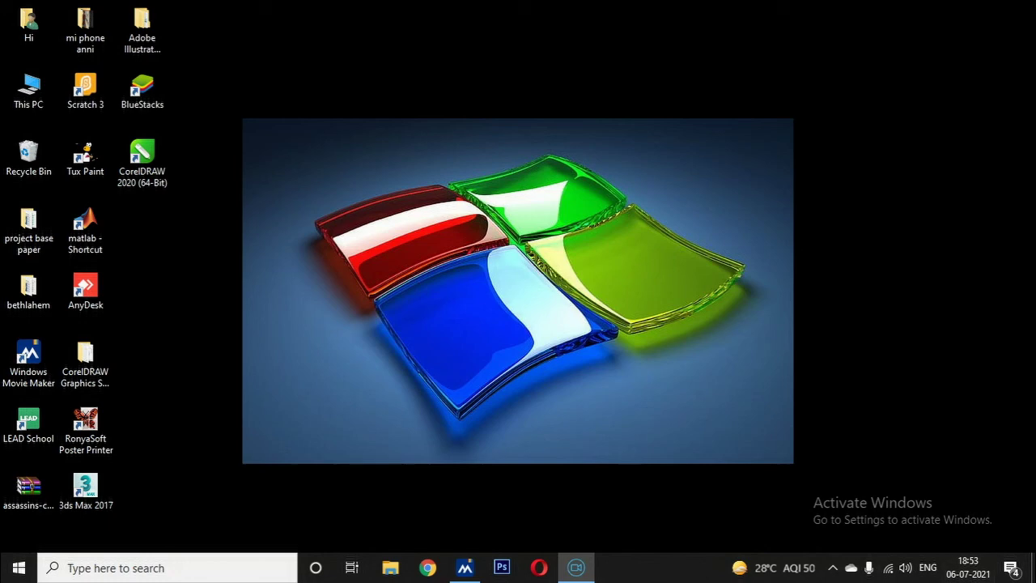
click(795, 573)
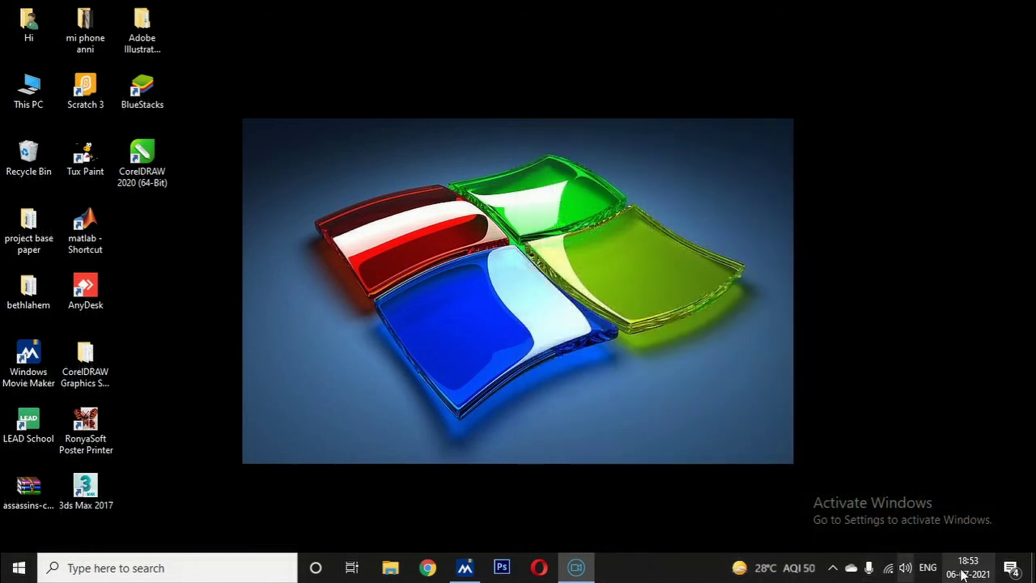
mouse_move(967, 576)
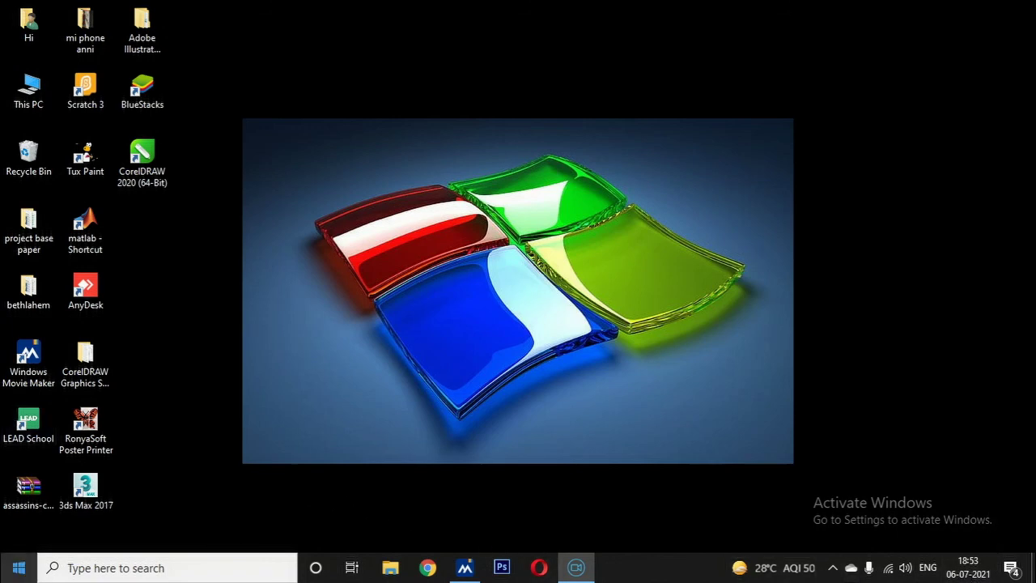
Step: Show the Sleep, Shut down and Restart power options in the Start menu, and close the menu
click(24, 571)
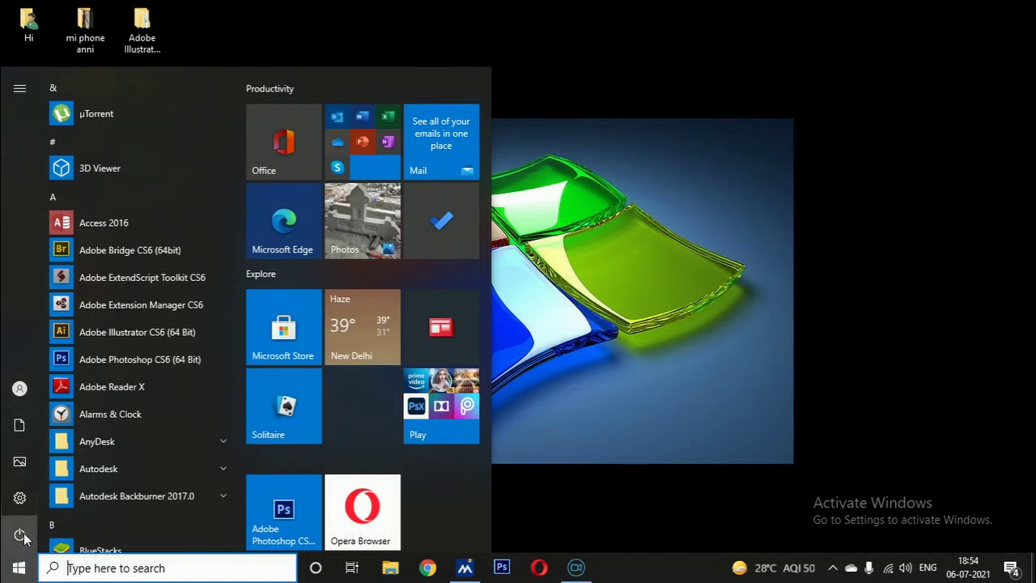
mouse_move(25, 539)
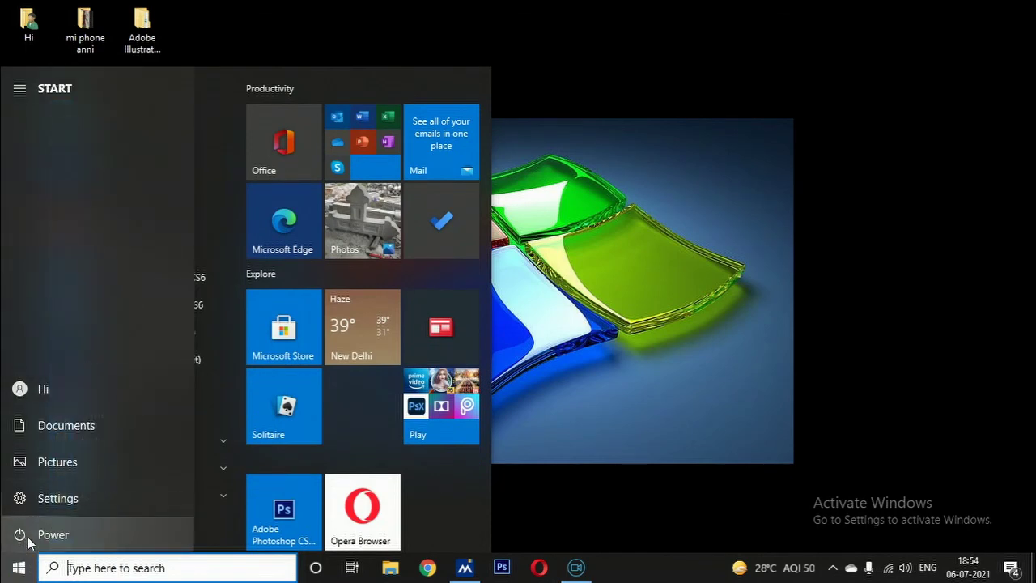
click(28, 538)
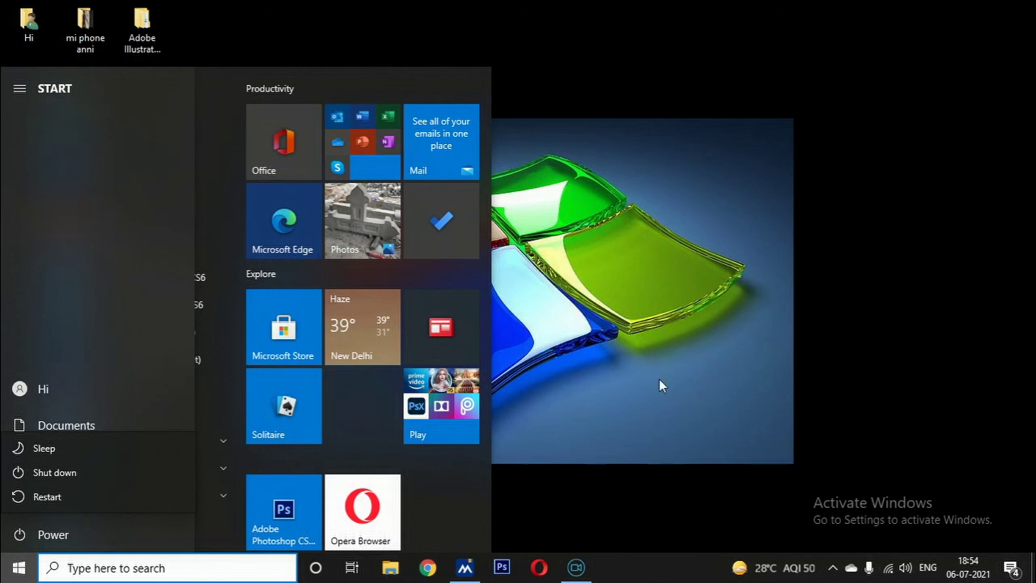
click(610, 482)
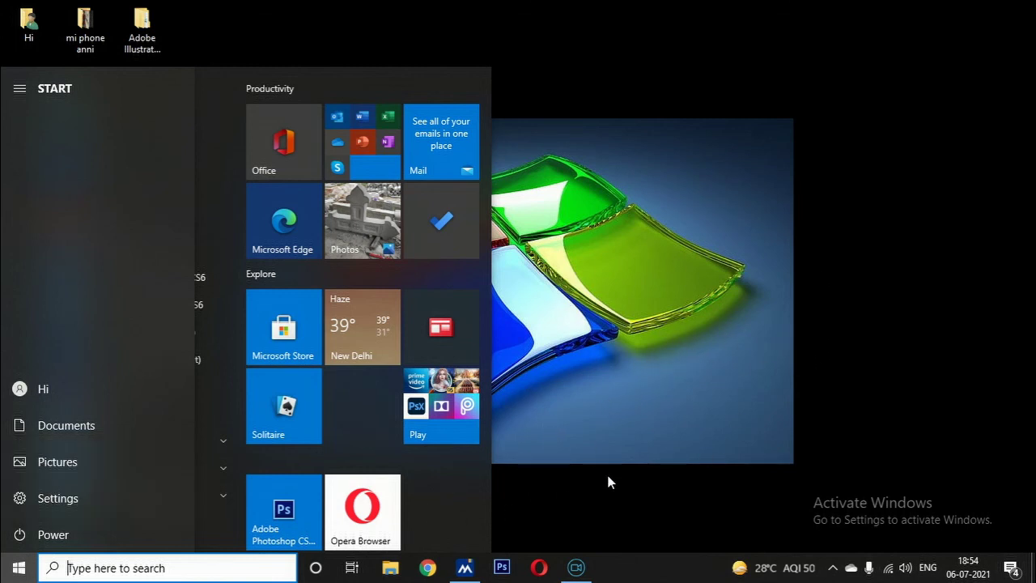
click(568, 508)
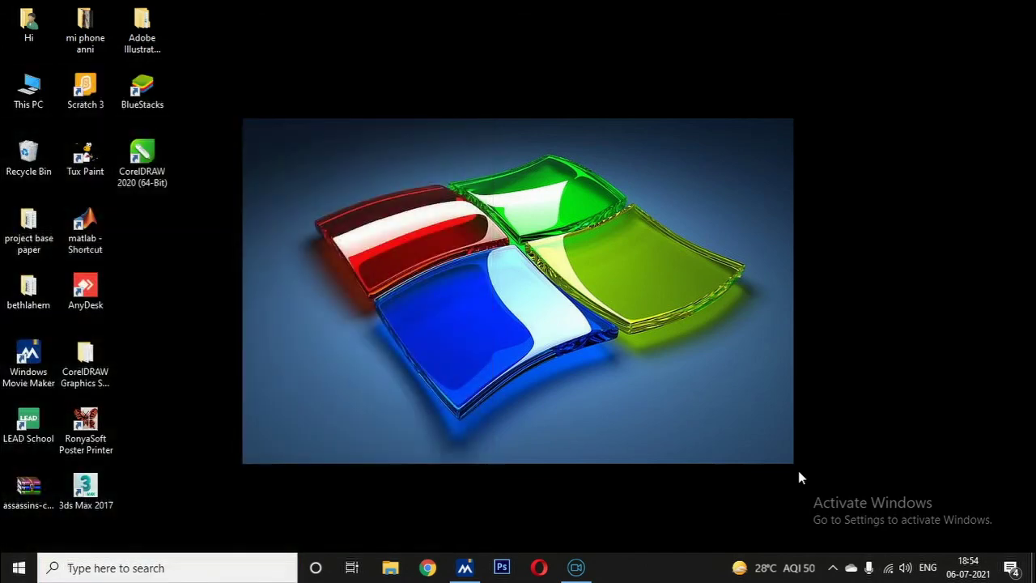
Step: Review the computer's power options once more, and return to the desktop without choosing any
click(19, 571)
mouse_move(19, 536)
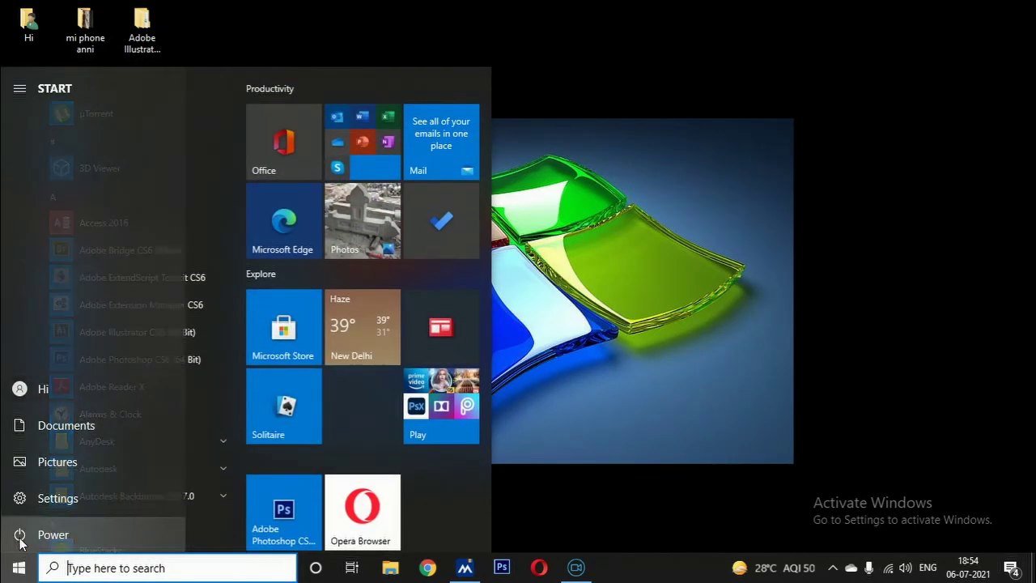
click(21, 538)
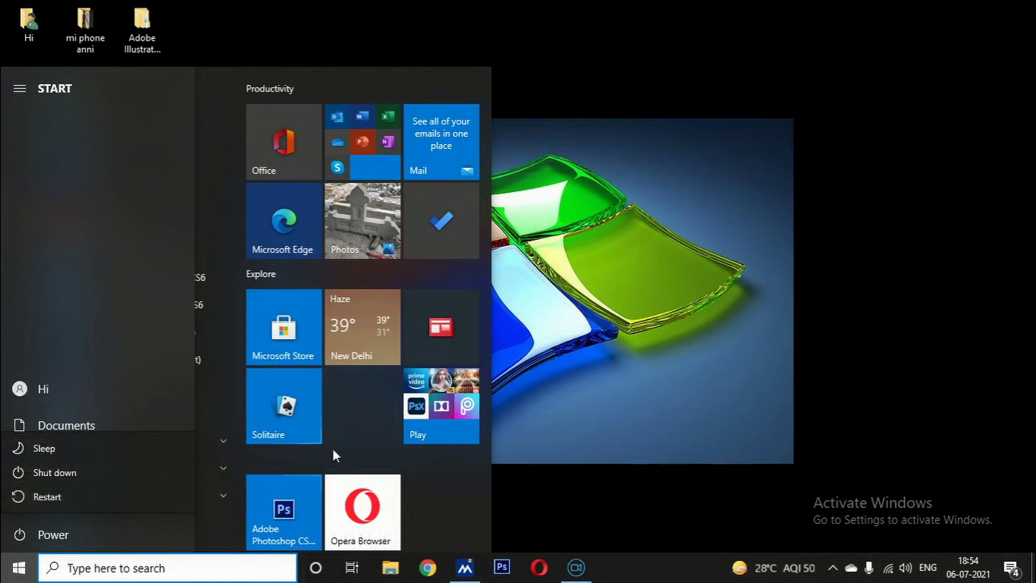
click(600, 491)
click(599, 491)
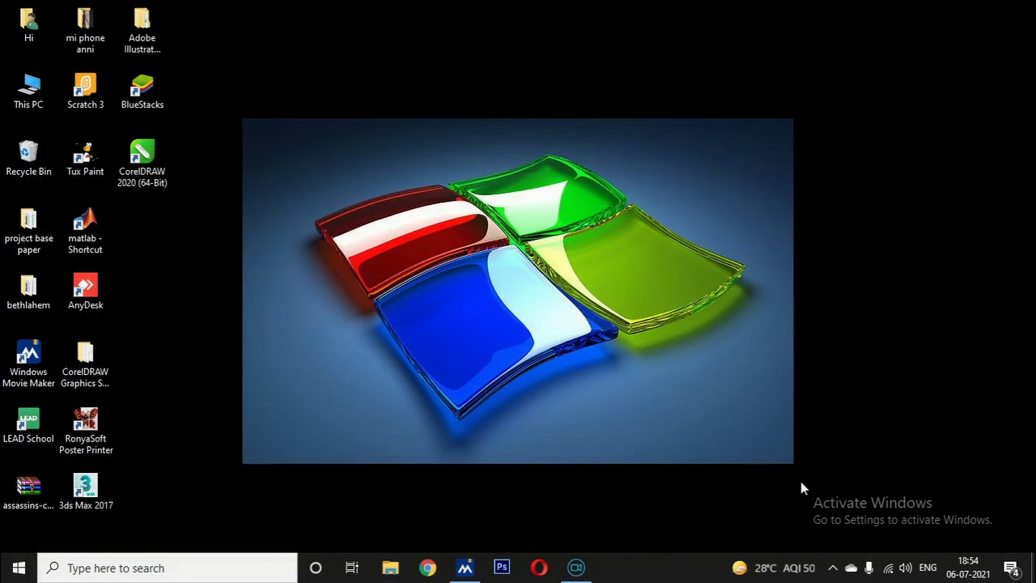